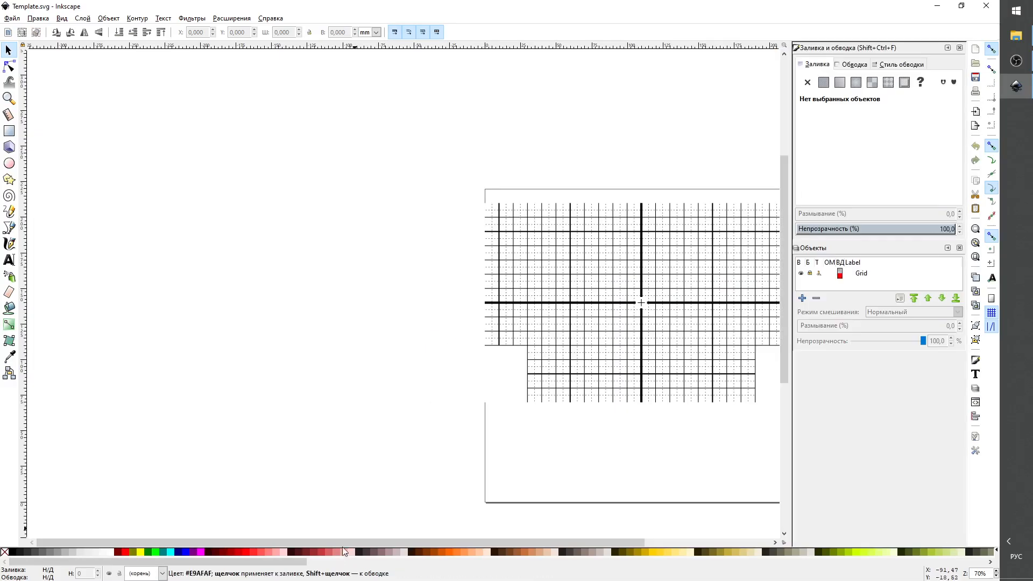
# Add the text "Для посуды" near the centre of the grid and centre-align it
pyautogui.moveTo(375, 538); pyautogui.dragTo(503, 537)
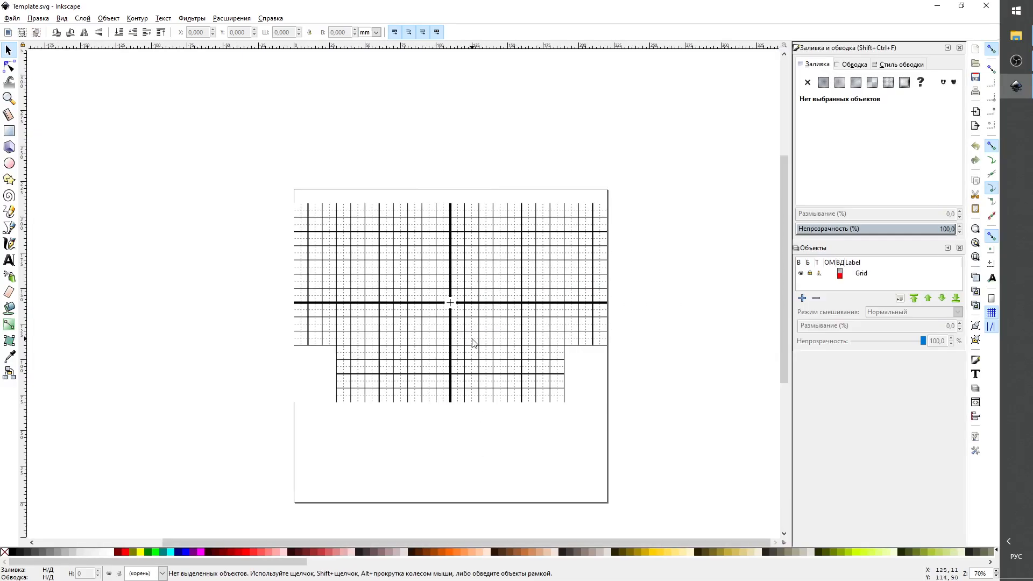
pyautogui.keyDown('ctrl'); pyautogui.scroll(1, 474, 343); pyautogui.keyUp('ctrl')
pyautogui.keyDown('ctrl'); pyautogui.scroll(1, 474, 343); pyautogui.keyUp('ctrl')
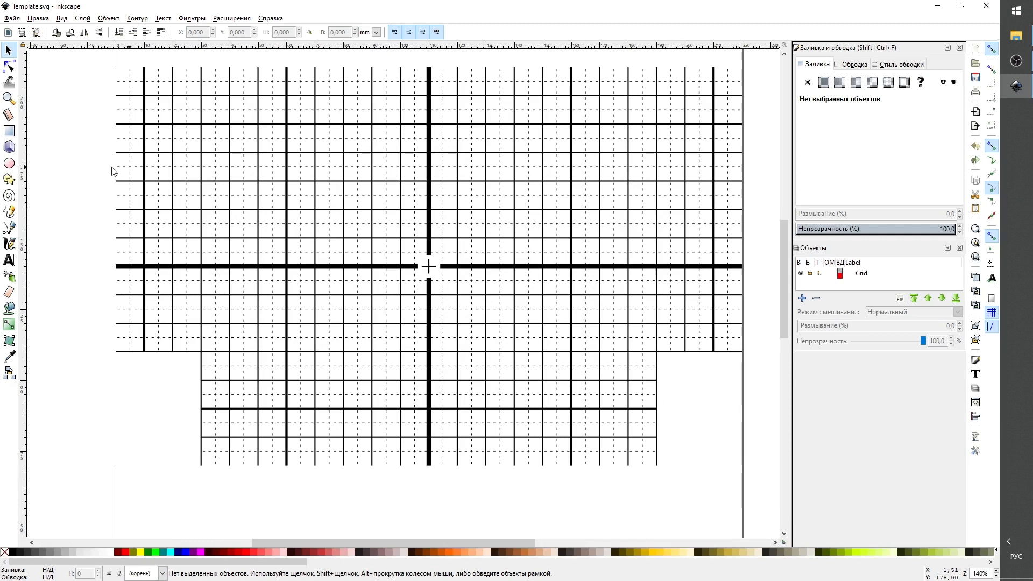
pyautogui.click(9, 260)
pyautogui.click(398, 221)
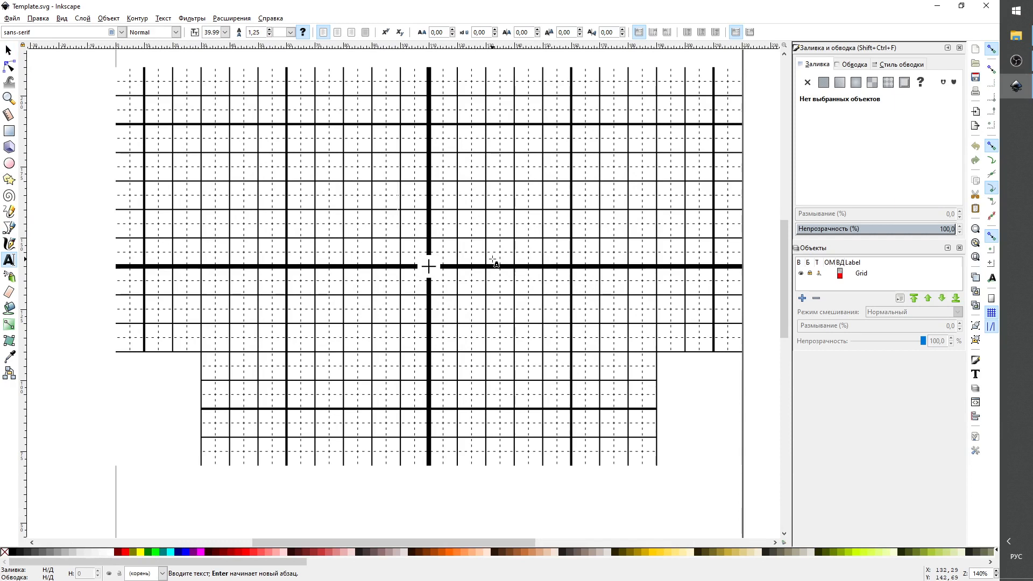
pyautogui.write('Для посуды')
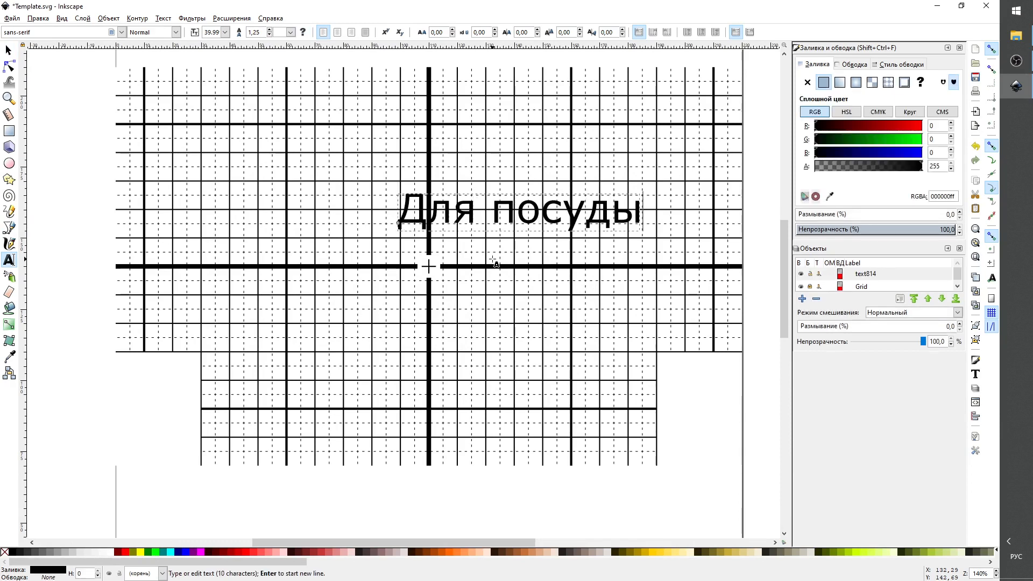
pyautogui.hotkey('ctrl', 'a')
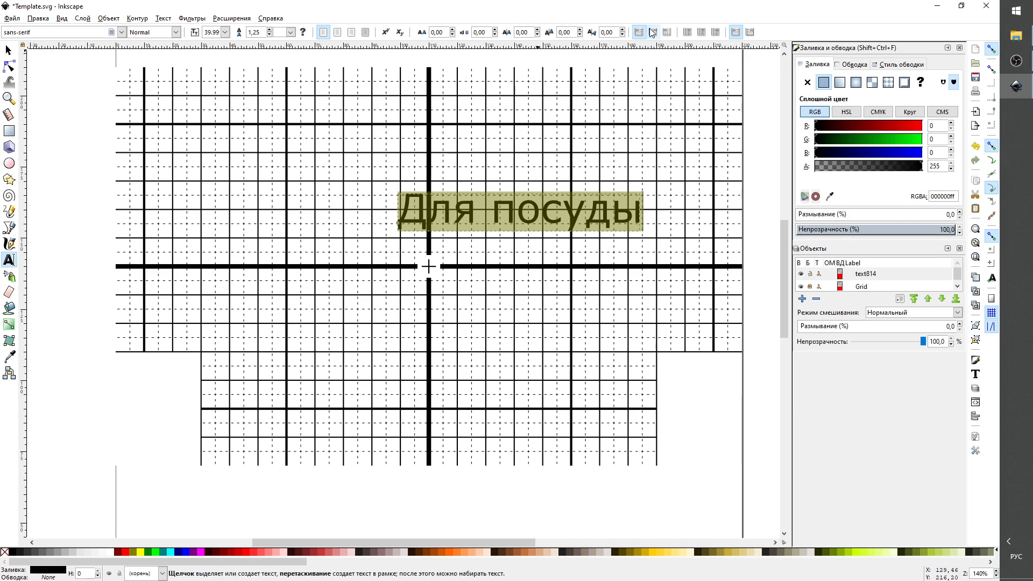
pyautogui.click(337, 32)
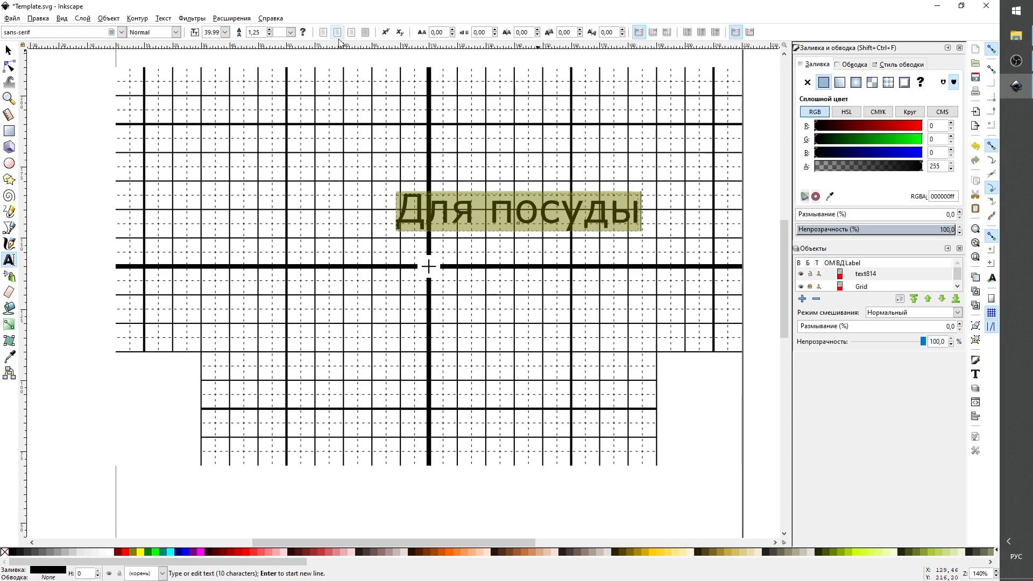
# Split the text so "посуды" sits on a second line, and move the block onto the grid's central cross
pyautogui.click(477, 212)
pyautogui.press('Return')
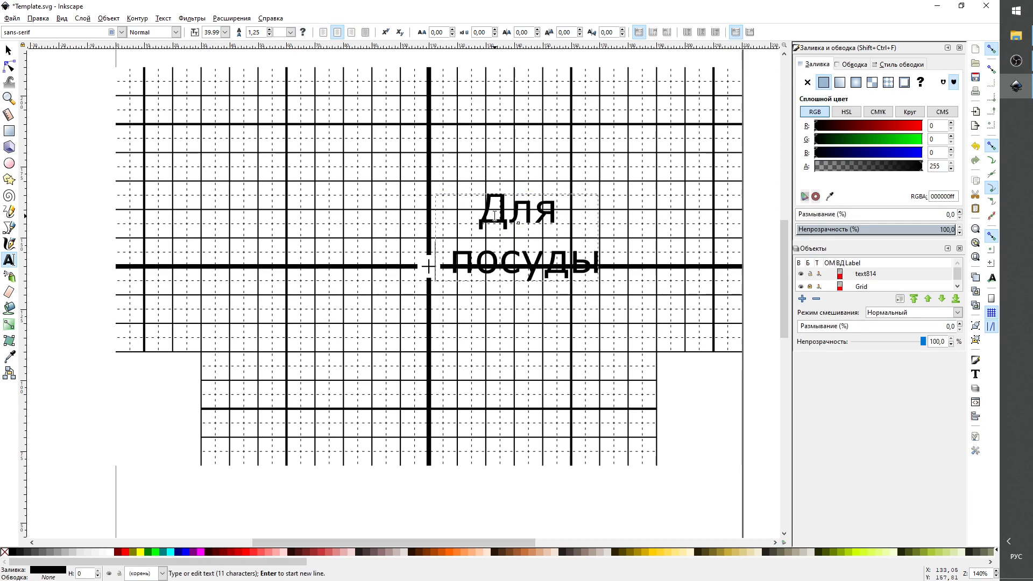
pyautogui.click(9, 50)
pyautogui.moveTo(532, 220); pyautogui.dragTo(444, 242)
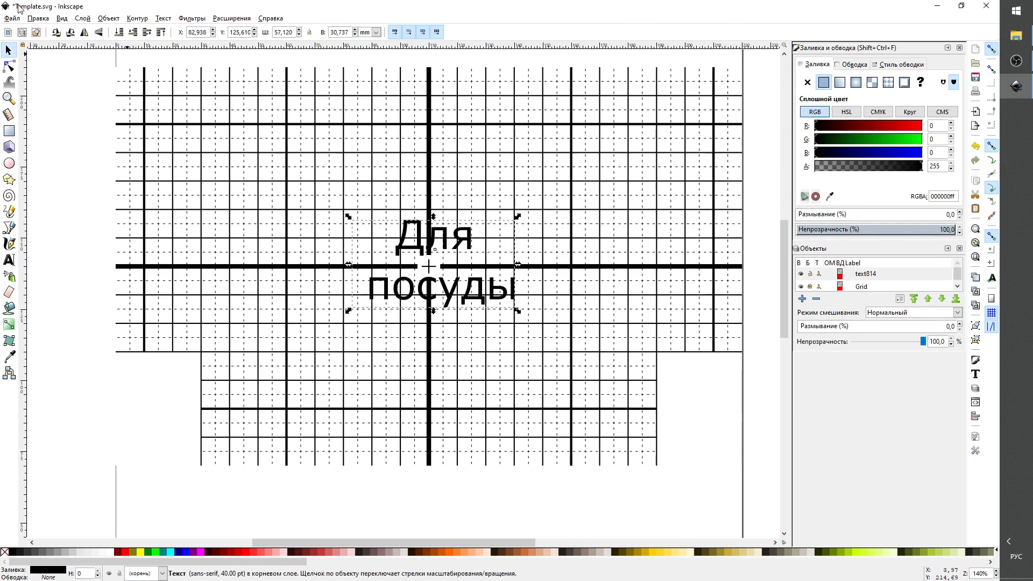
# Change the font of the whole two-line text to MADE GoodTime Script
pyautogui.doubleClick(406, 244)
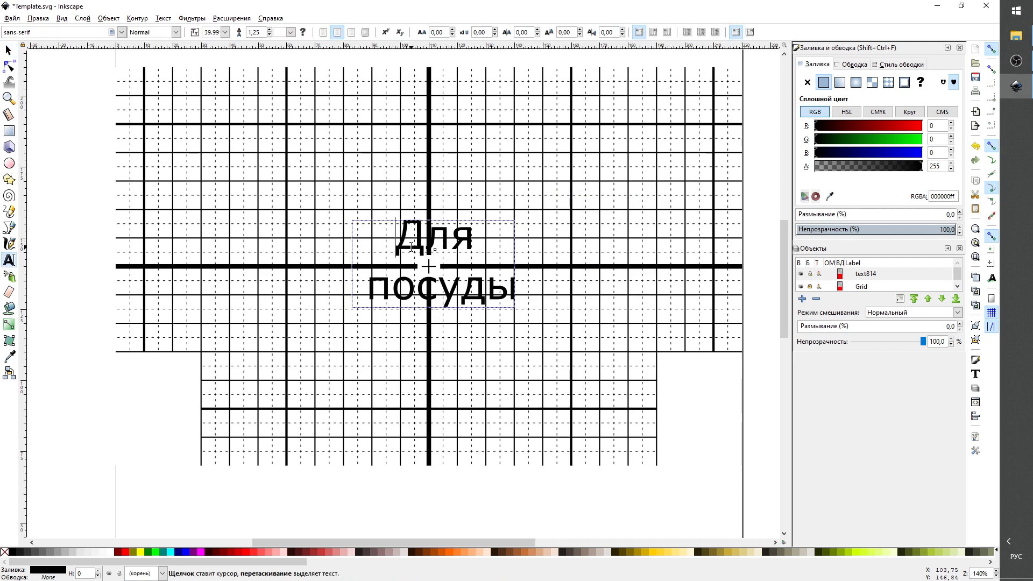
pyautogui.hotkey('ctrl', 'a')
pyautogui.click(121, 31)
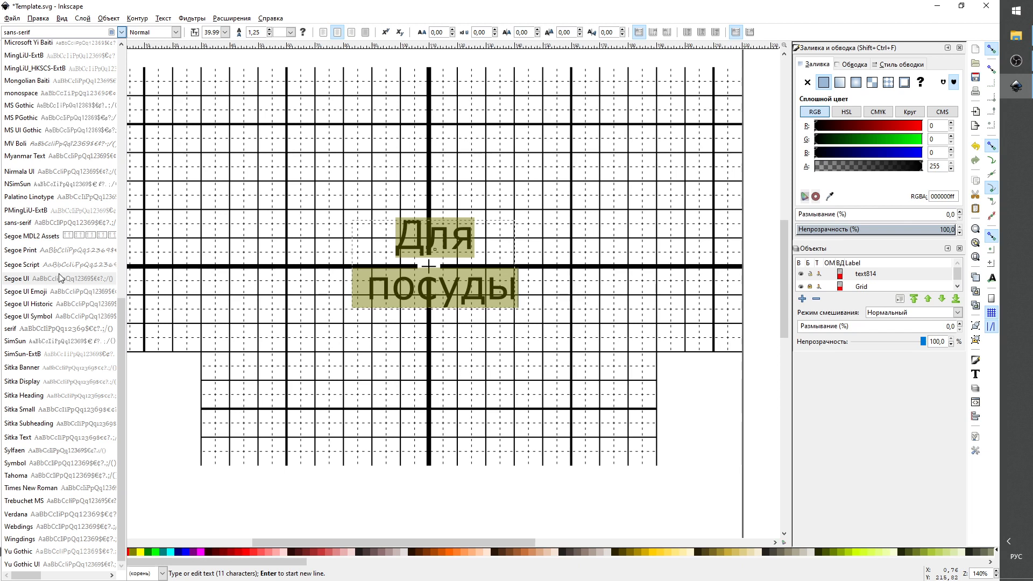
pyautogui.scroll(3, 62, 272)
pyautogui.scroll(4, 71, 194)
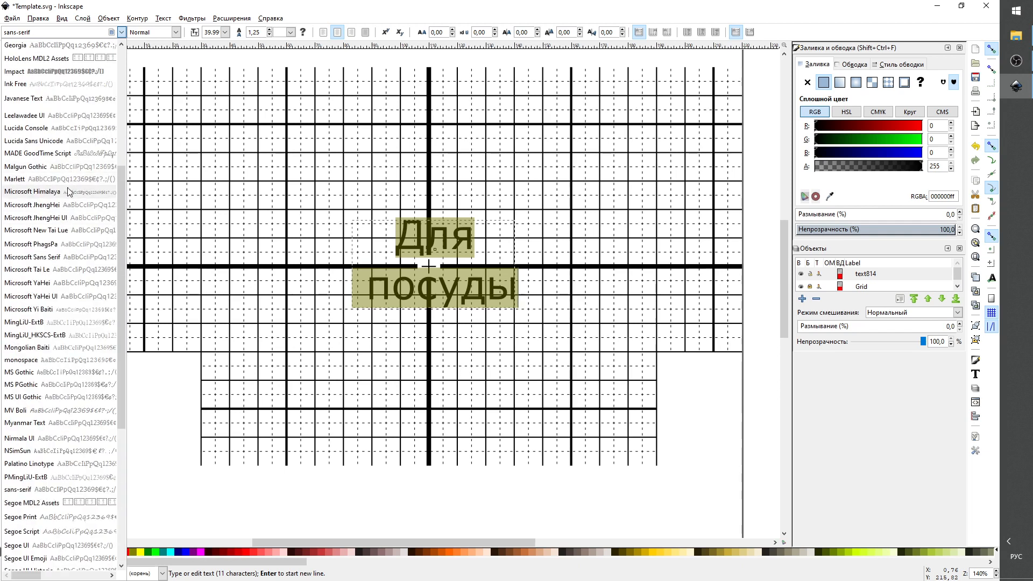
pyautogui.click(38, 153)
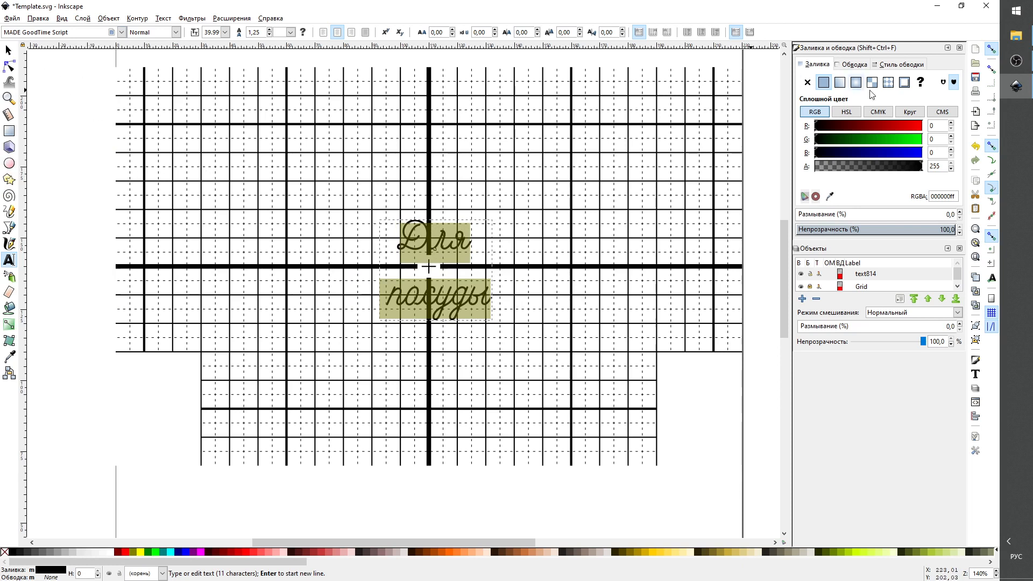
# Remove the text's fill and give it a solid red stroke with RGB 255, 0, 0
pyautogui.click(807, 82)
pyautogui.click(851, 65)
pyautogui.click(824, 82)
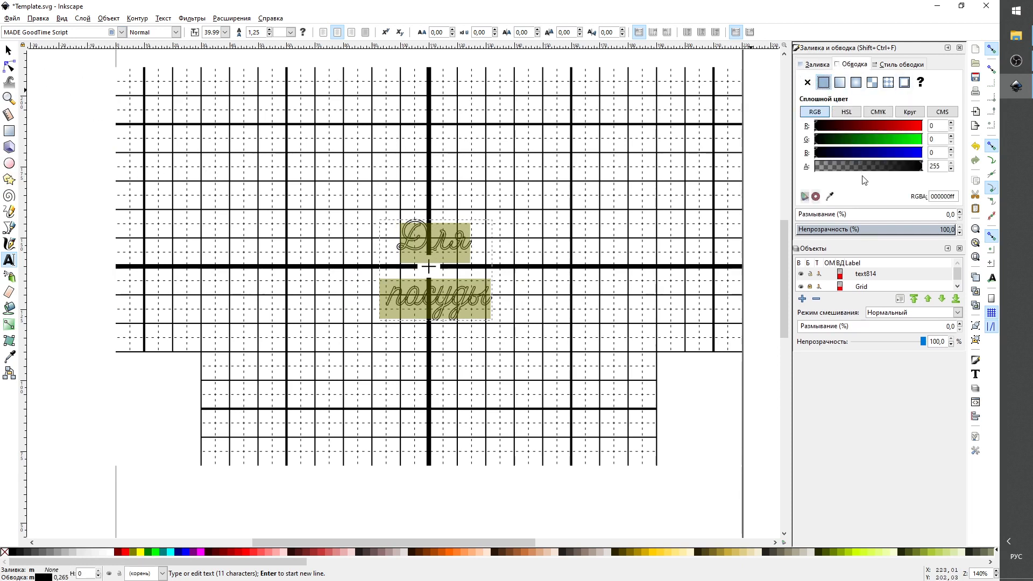
pyautogui.moveTo(816, 125); pyautogui.dragTo(914, 123)
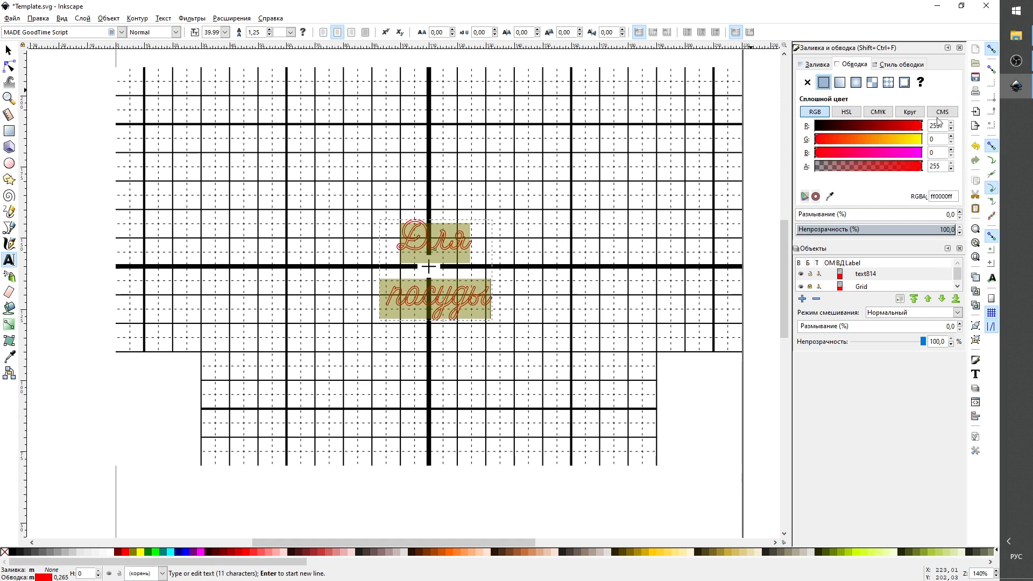
pyautogui.click(765, 376)
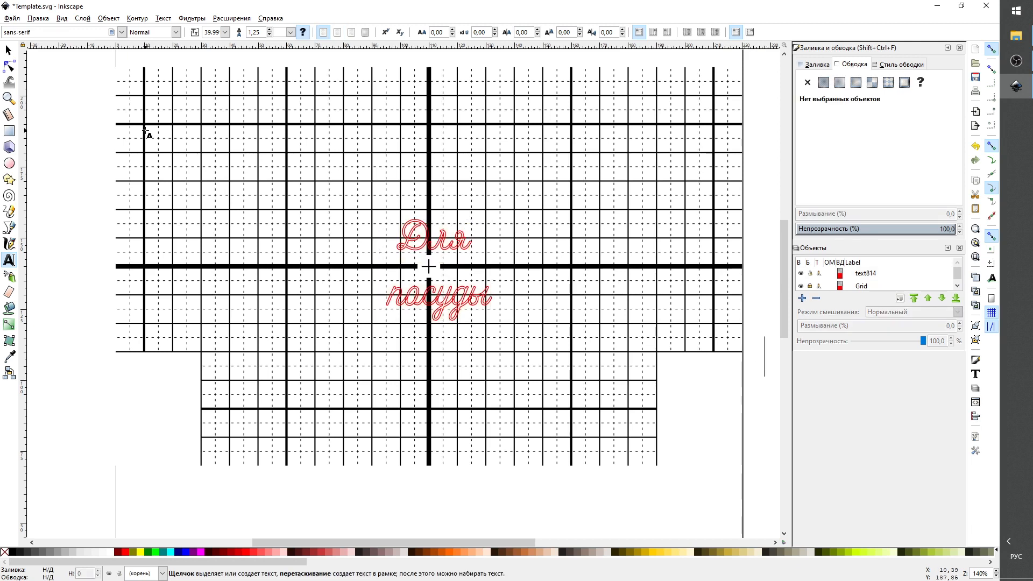
# Set the font size of the whole "Для посуды" text to 48
pyautogui.click(9, 50)
pyautogui.click(434, 243)
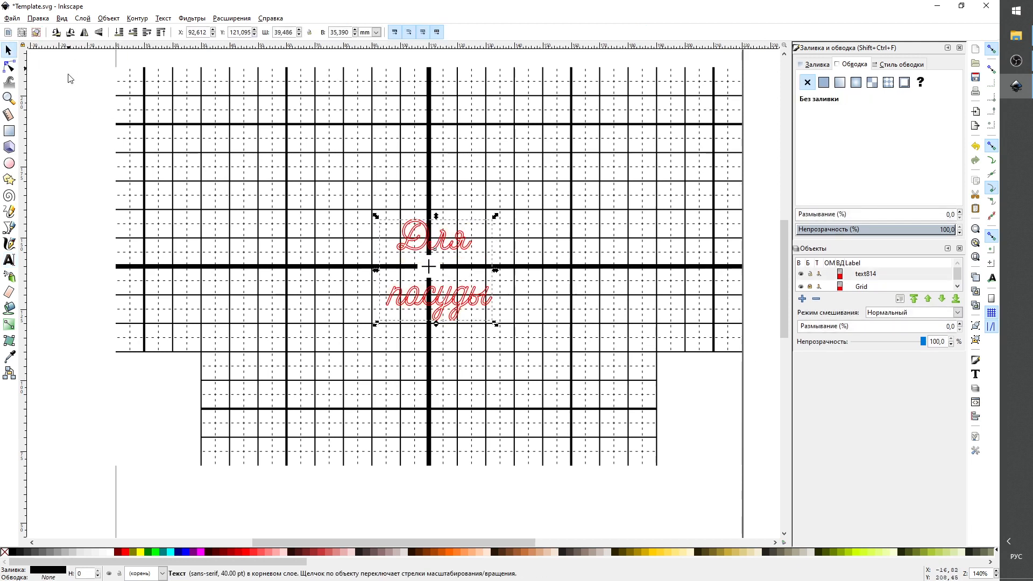
pyautogui.doubleClick(475, 310)
pyautogui.hotkey('ctrl', 'a')
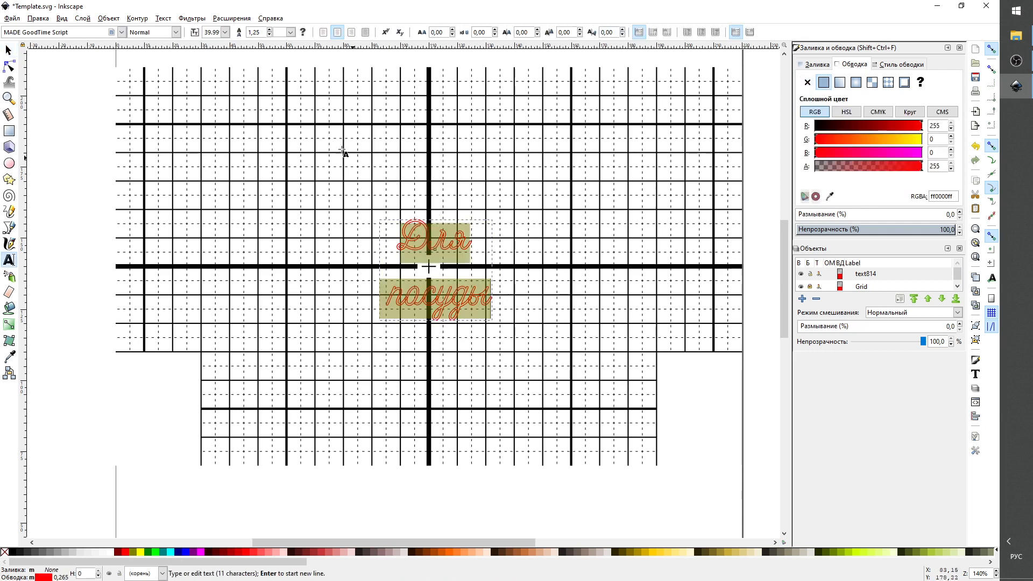
pyautogui.click(225, 32)
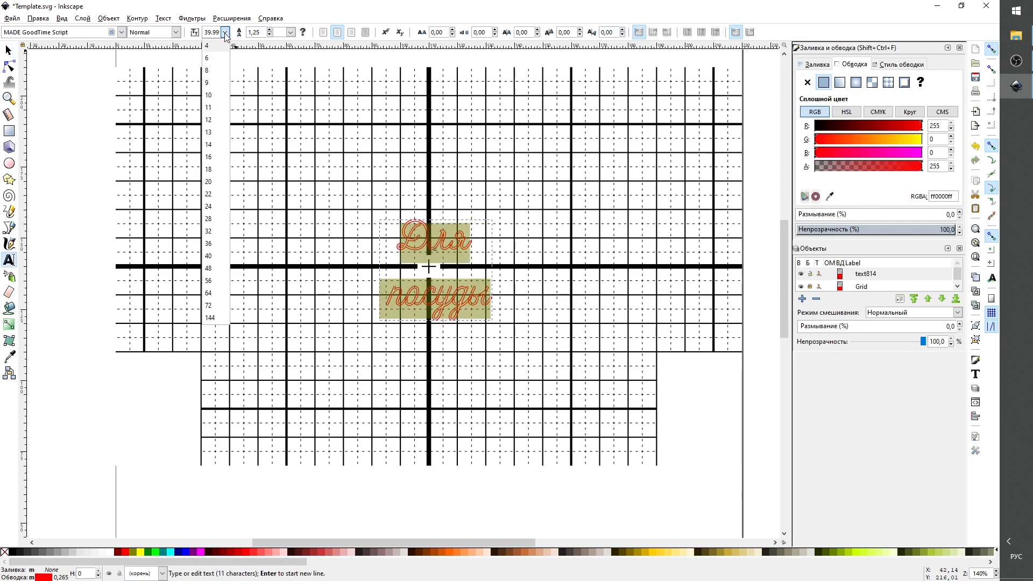
pyautogui.click(213, 268)
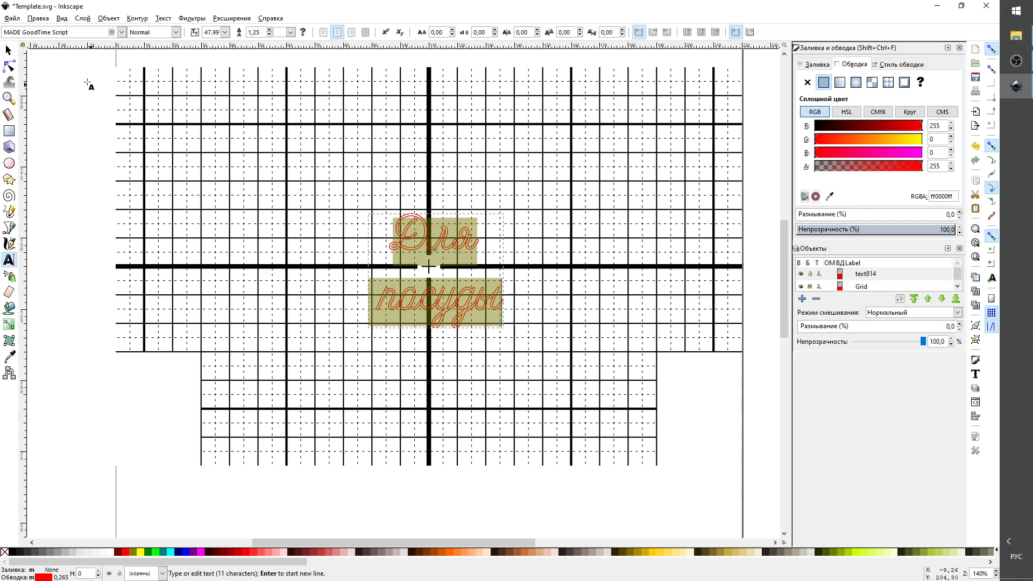
# Nudge the text left and up to centre it on the grid's cross, at about X 86.1 and Y 120.0 mm
pyautogui.click(8, 50)
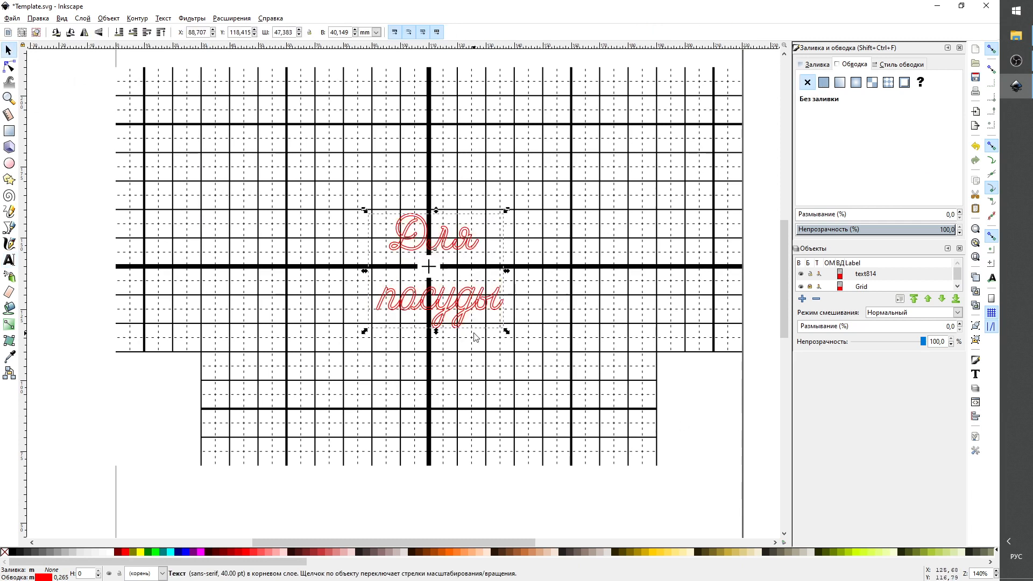
pyautogui.press('Left')
pyautogui.press('Left')
pyautogui.press('Left')
pyautogui.press('Left')
pyautogui.press('Left')
pyautogui.press('Up')
pyautogui.press('Up')
pyautogui.press('Up')
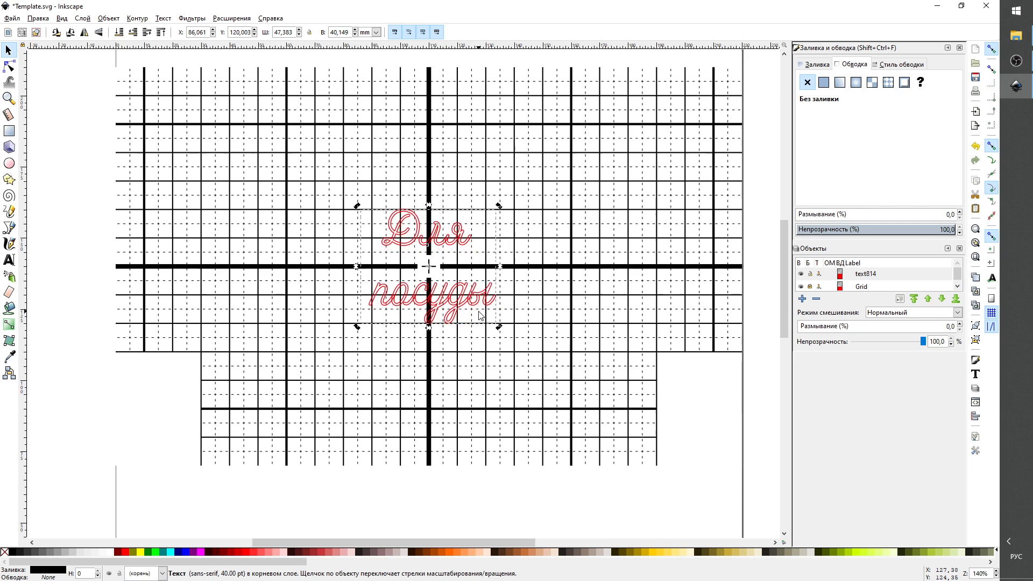
pyautogui.click(619, 316)
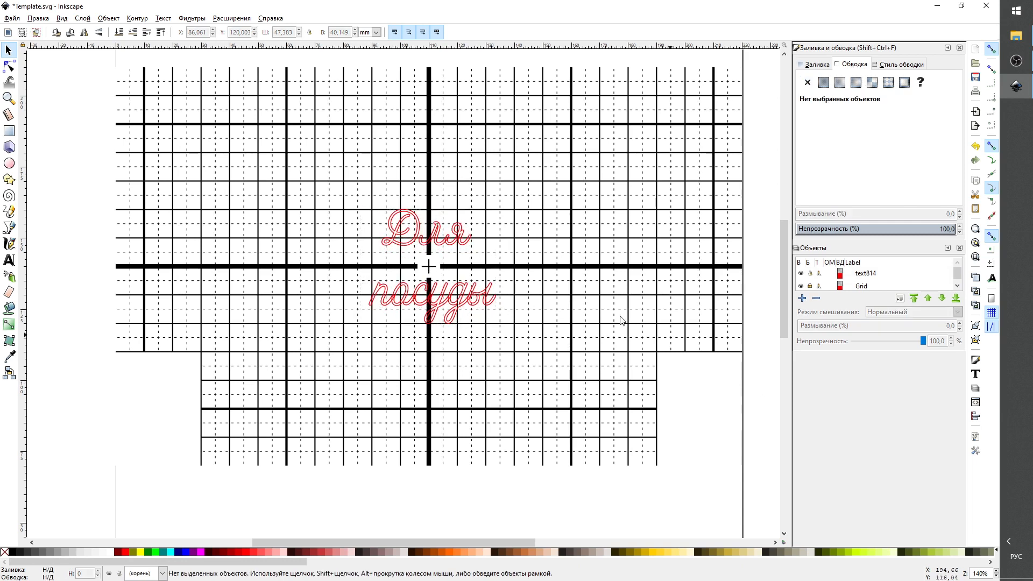
# Convert the "Для посуды" text object to paths
pyautogui.click(420, 245)
pyautogui.click(137, 20)
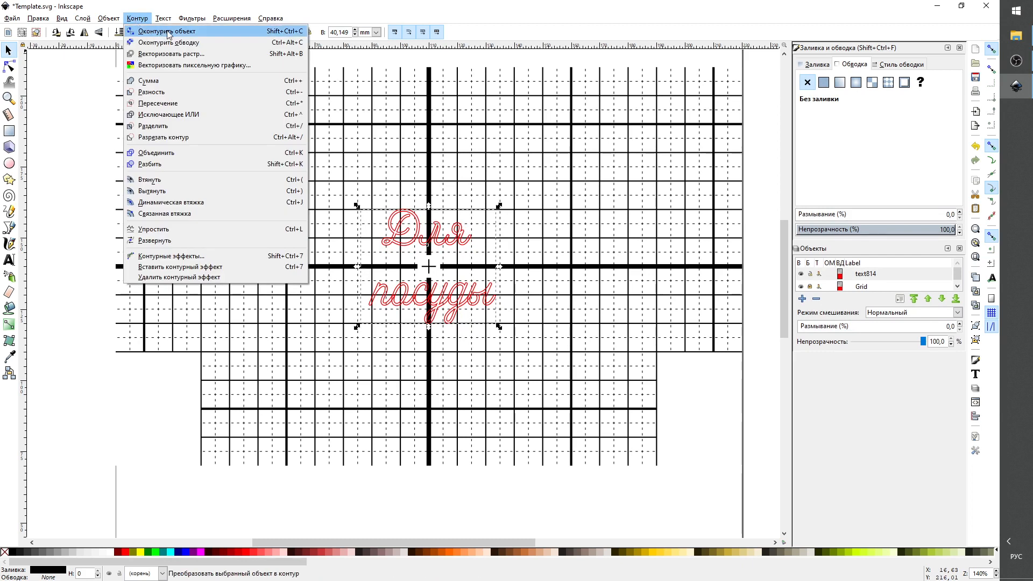
pyautogui.click(168, 33)
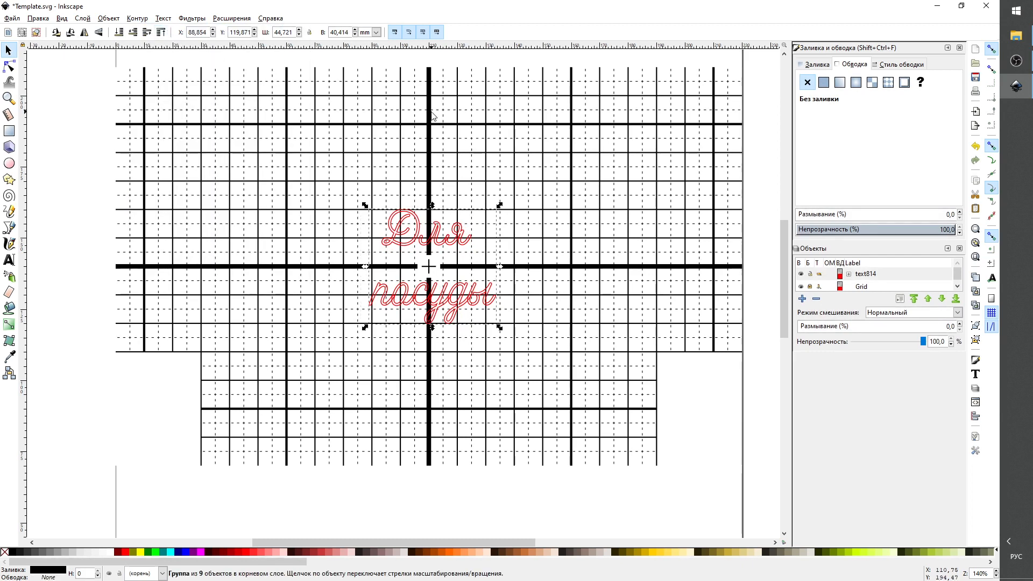
pyautogui.click(745, 388)
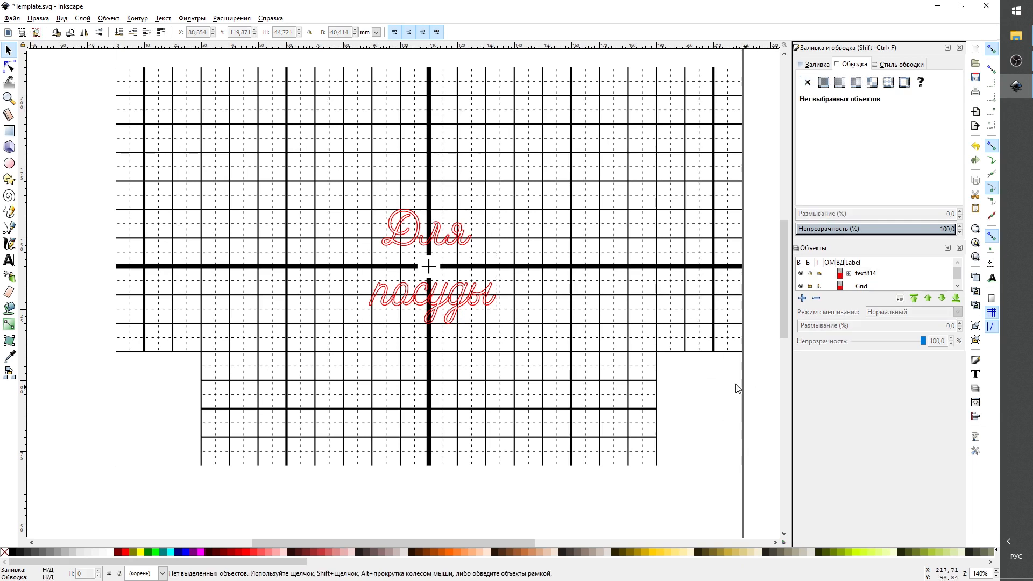
# Examine the converted text group and its individual letter paths
pyautogui.click(397, 240)
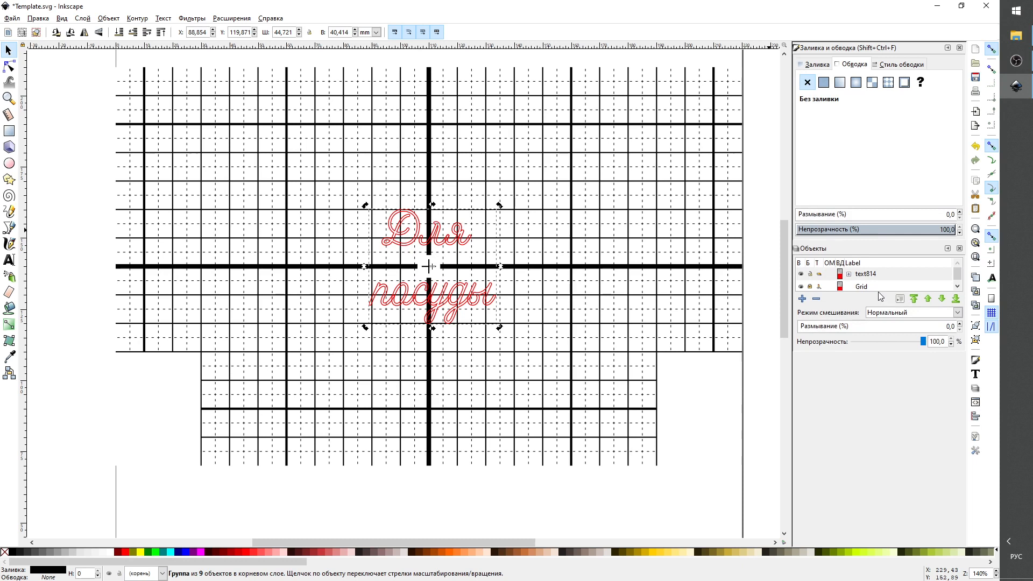
pyautogui.click(849, 275)
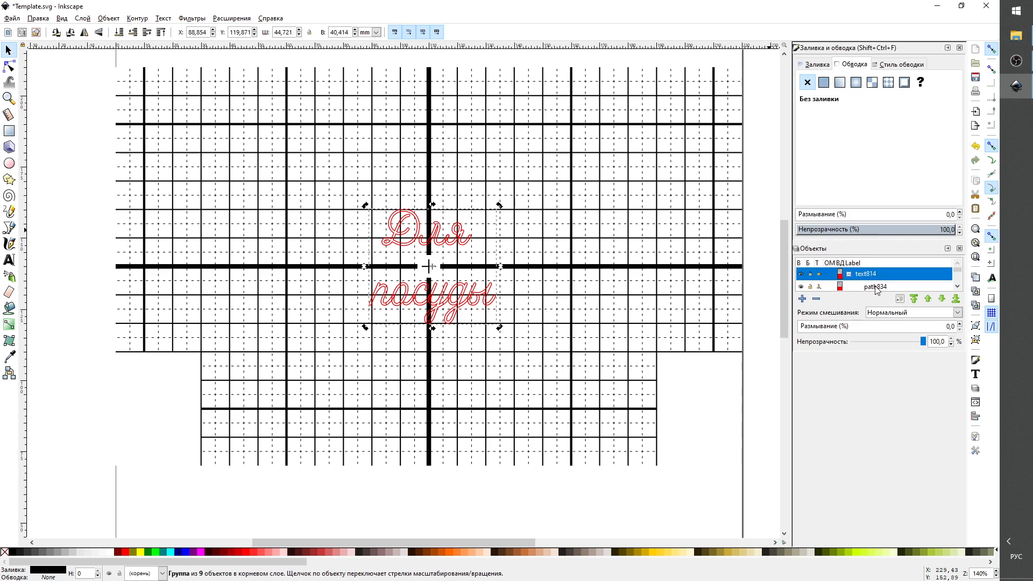
pyautogui.click(875, 288)
pyautogui.click(425, 302)
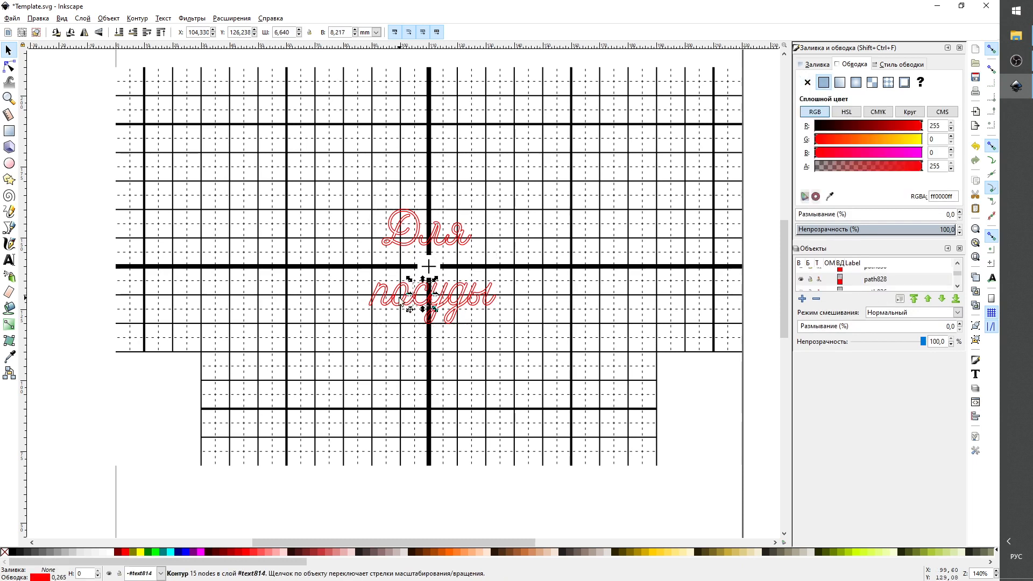
pyautogui.click(403, 237)
pyautogui.click(430, 237)
pyautogui.click(466, 245)
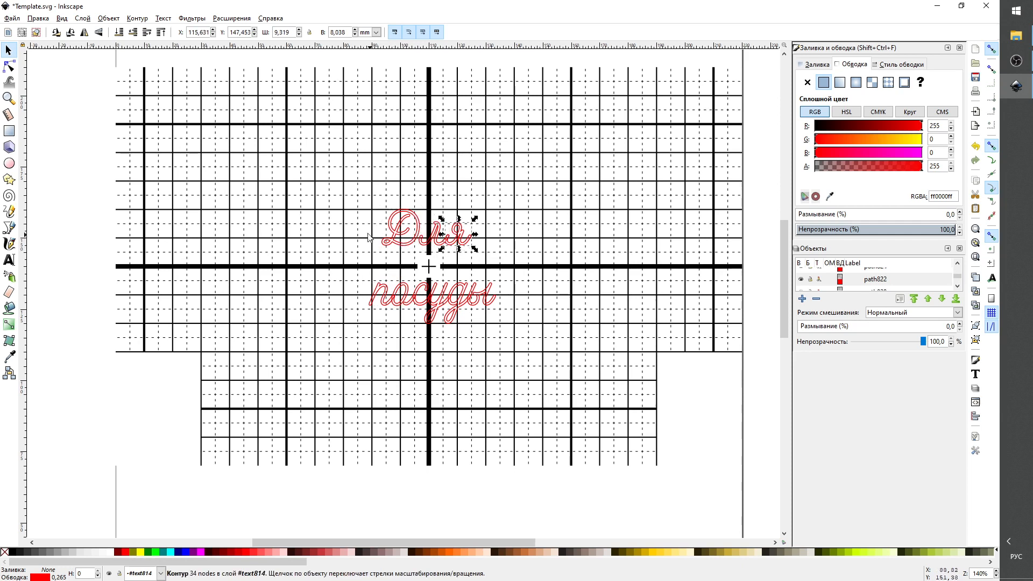
pyautogui.click(128, 153)
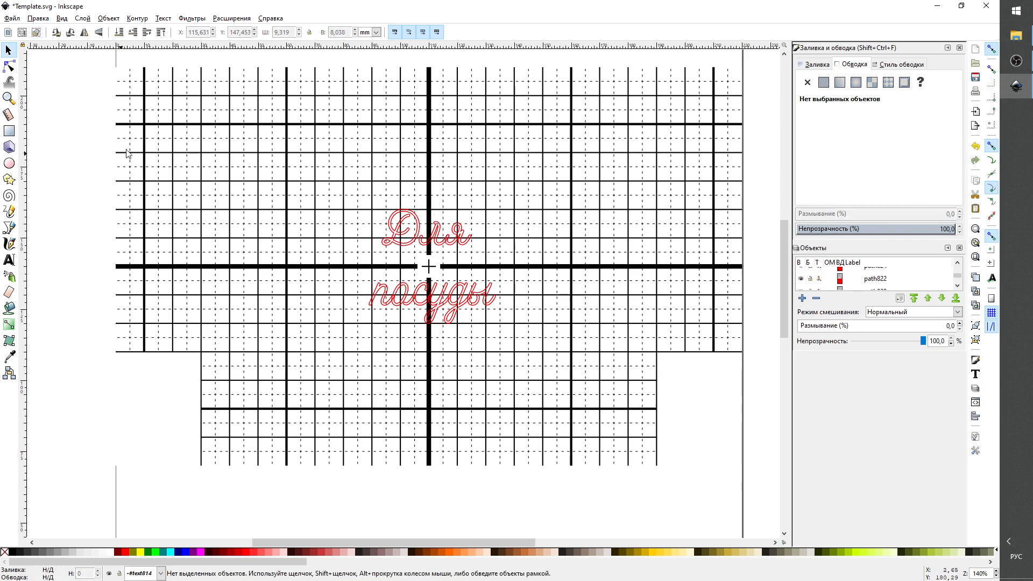
# Generate laser-cutting G-code from the lettering as code.gcode in C:\3DLaser\G-code, using millimetres and a numeric suffix, and inspect the resulting toolpaths
pyautogui.click(233, 20)
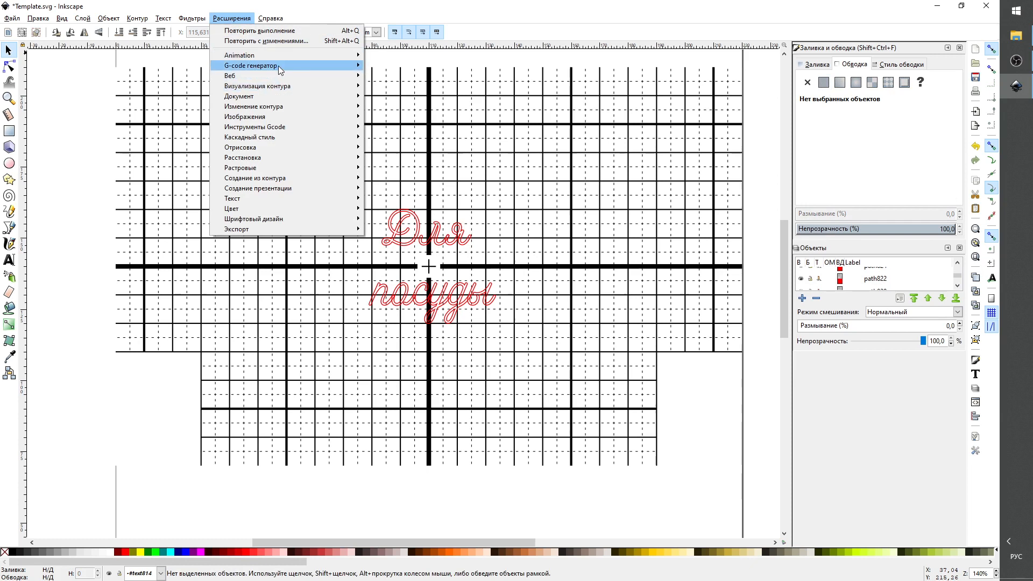
pyautogui.moveTo(281, 70)
pyautogui.click(394, 65)
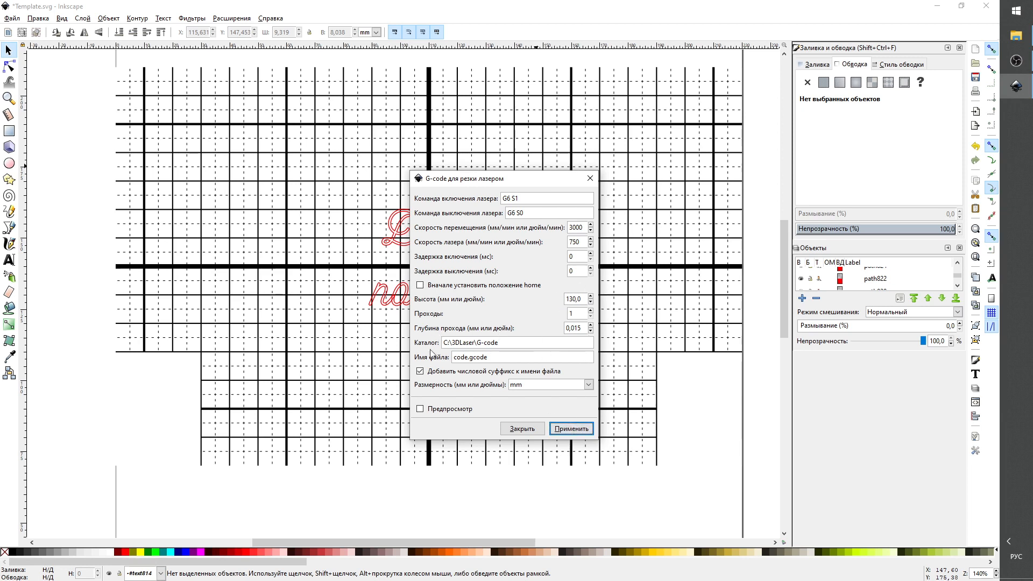
pyautogui.click(582, 431)
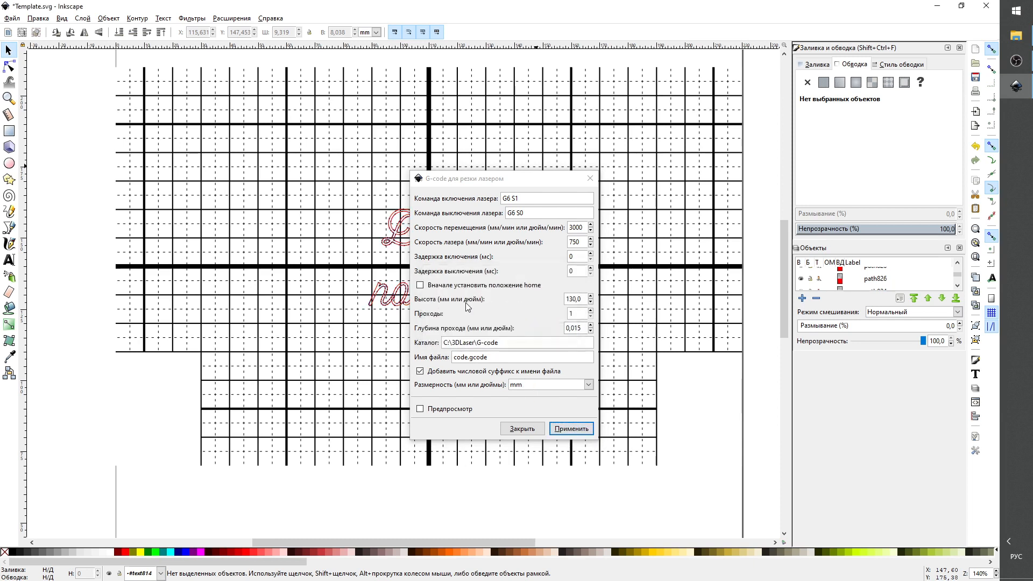
pyautogui.click(527, 430)
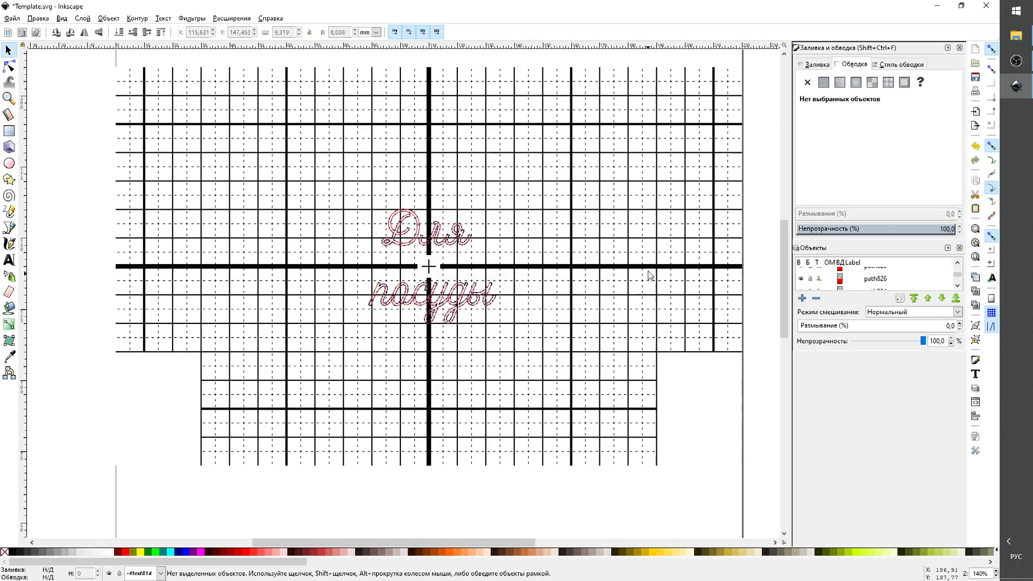
pyautogui.scroll(3, 437, 276)
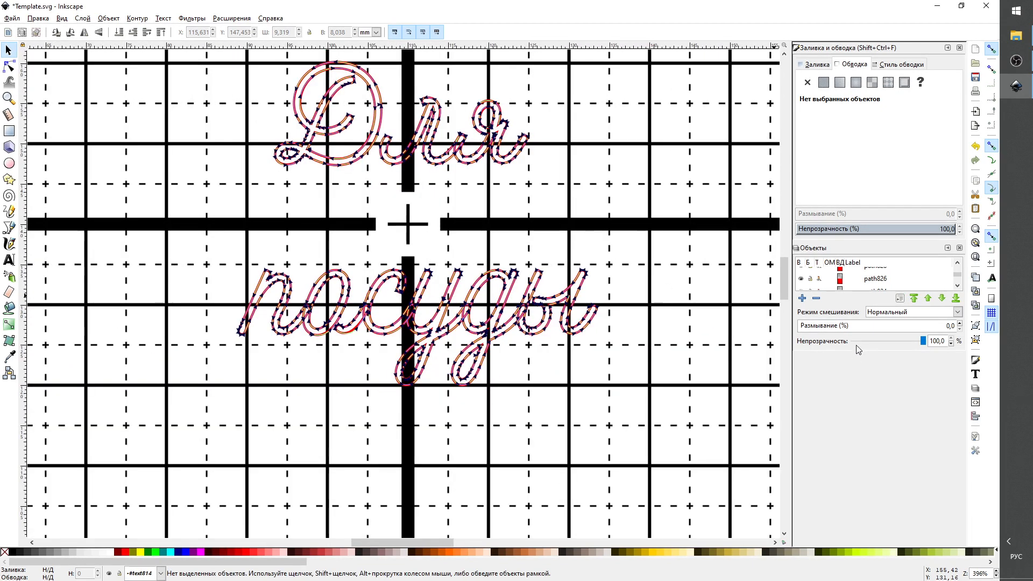
# Enlarge the object list and hide the original lettering group text814
pyautogui.moveTo(857, 353); pyautogui.dragTo(854, 499)
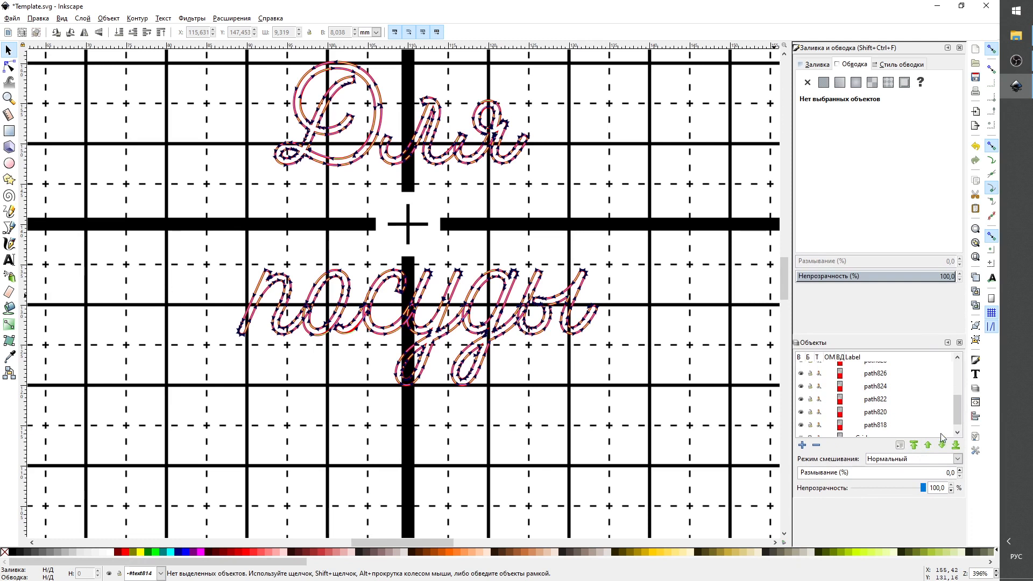
pyautogui.moveTo(956, 422); pyautogui.dragTo(957, 362)
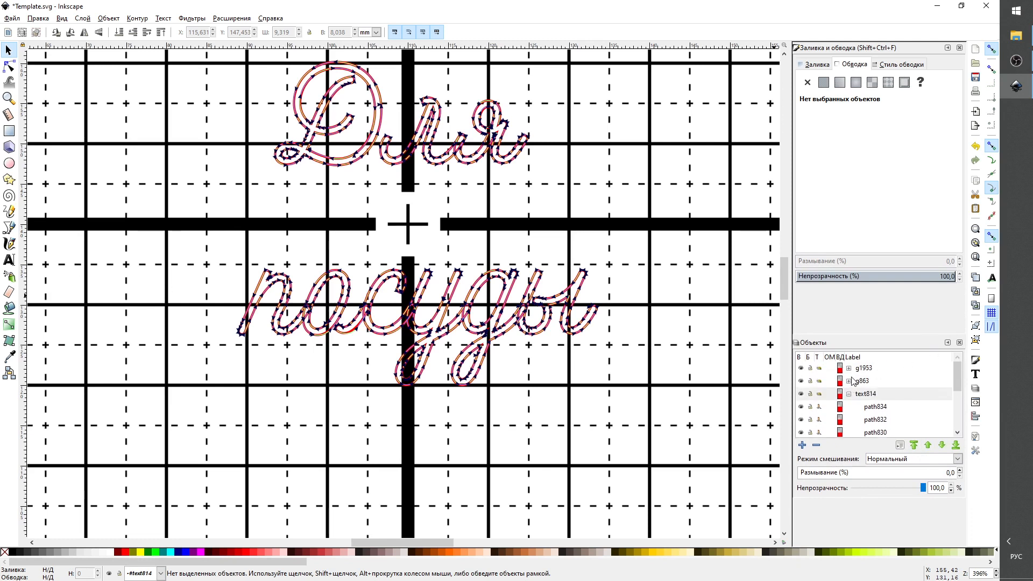
pyautogui.click(801, 396)
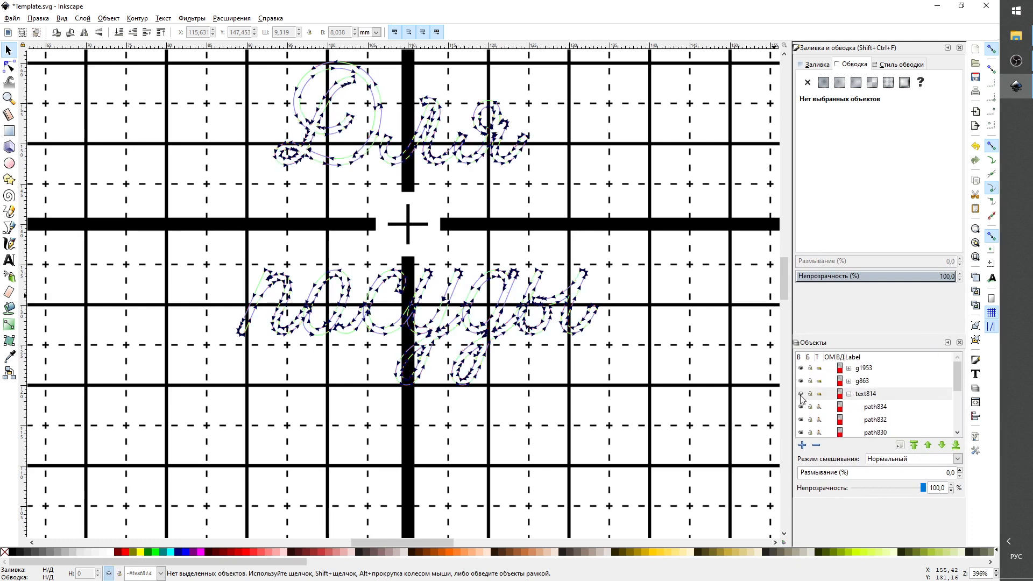
# Hide the Grid background image and inspect the direction arrows of the generated toolpaths up close
pyautogui.scroll(-1, 881, 397)
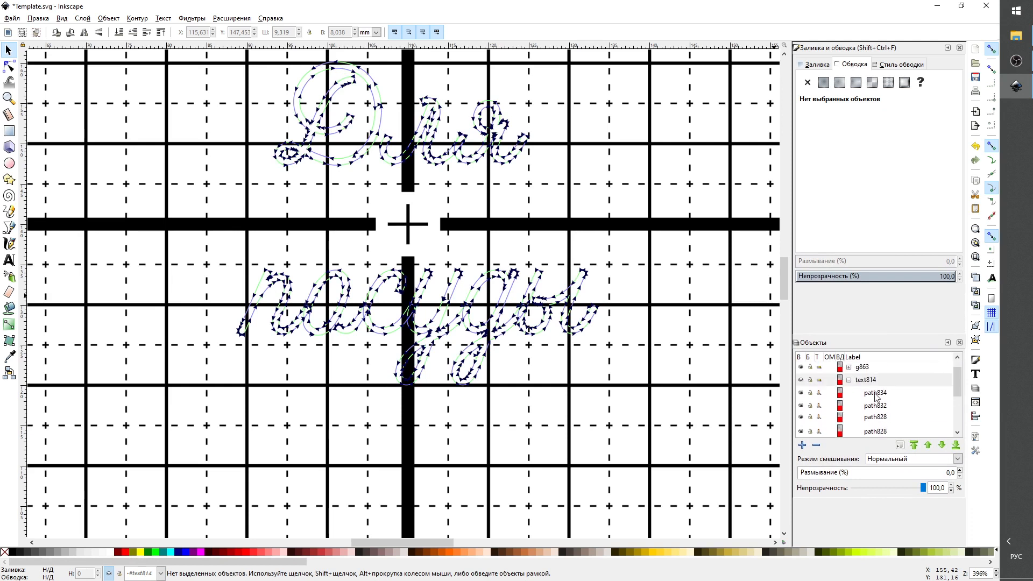
pyautogui.click(852, 382)
pyautogui.click(863, 410)
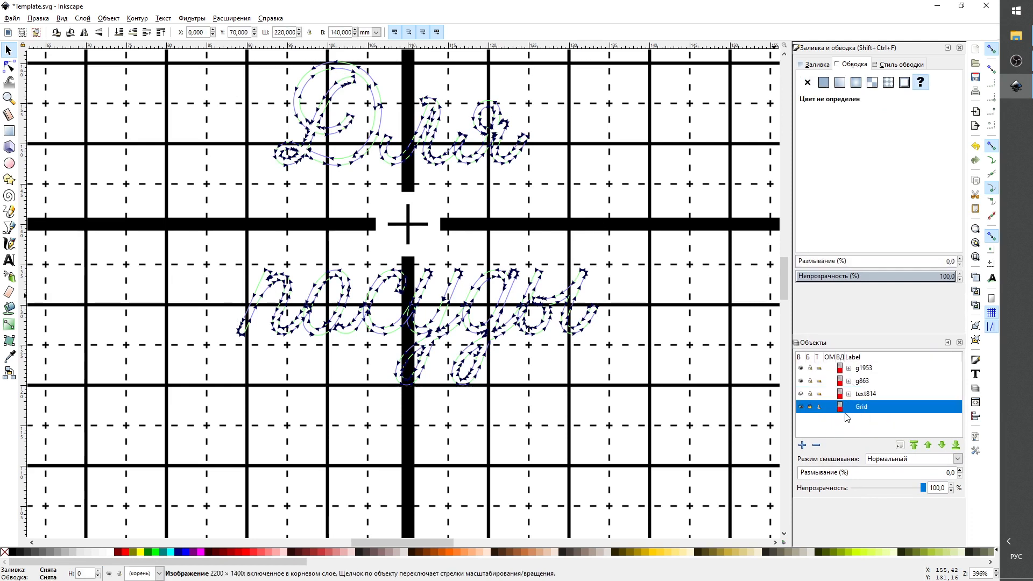
pyautogui.click(802, 407)
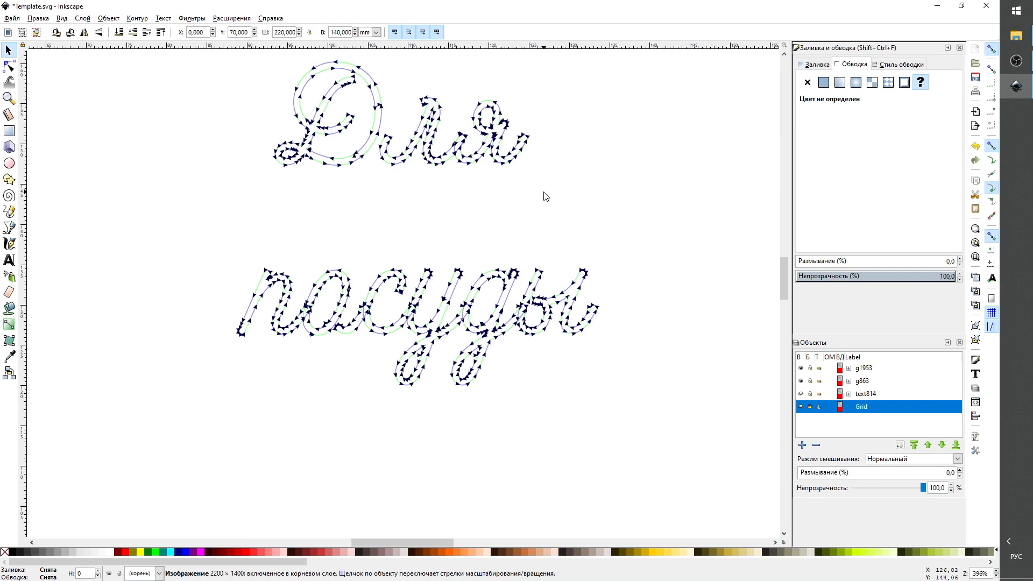
pyautogui.click(513, 231)
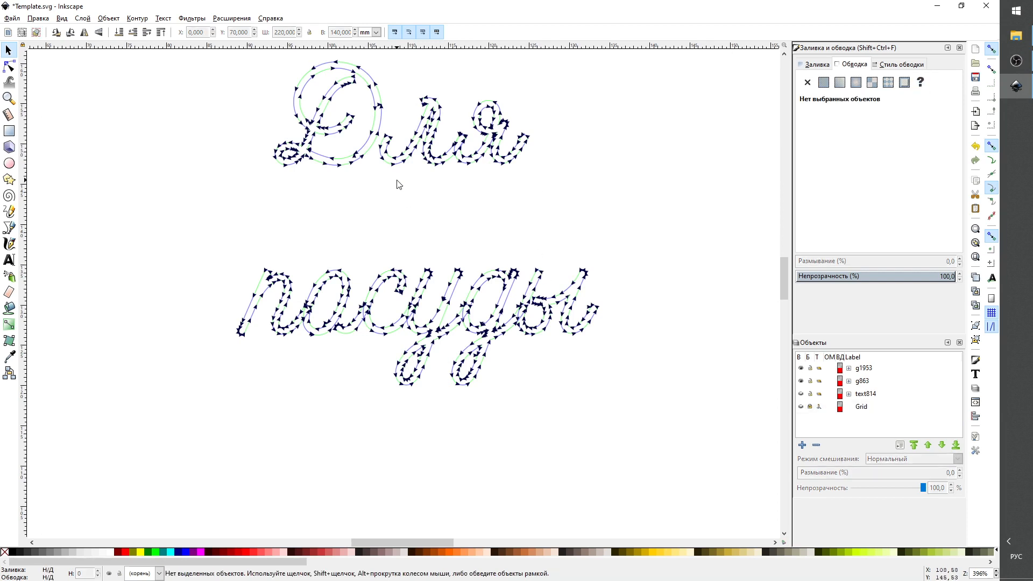
pyautogui.keyDown('ctrl'); pyautogui.scroll(2, 398, 204); pyautogui.keyUp('ctrl')
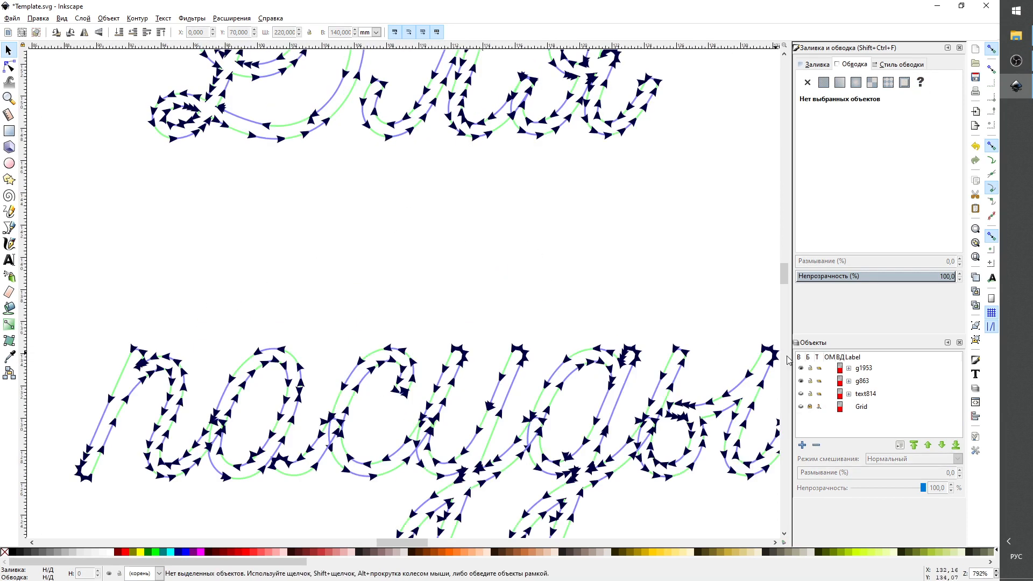
pyautogui.moveTo(786, 283); pyautogui.dragTo(786, 273)
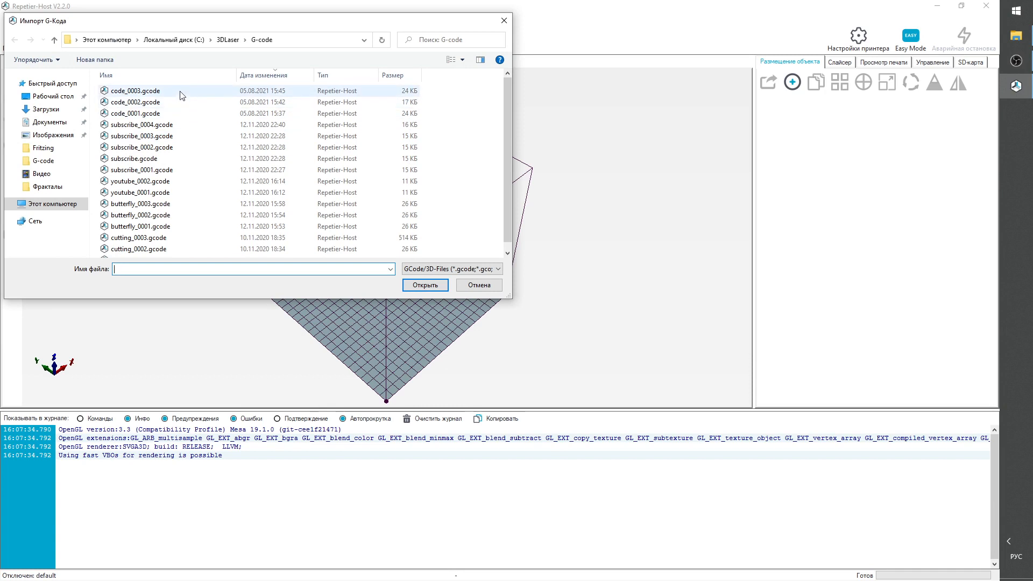
# Switch to Repetier-Host, load code_0003.gcode from C:\3DLaser\G-code and turn on visualisation of travel moves
pyautogui.click(181, 93)
pyautogui.doubleClick(172, 95)
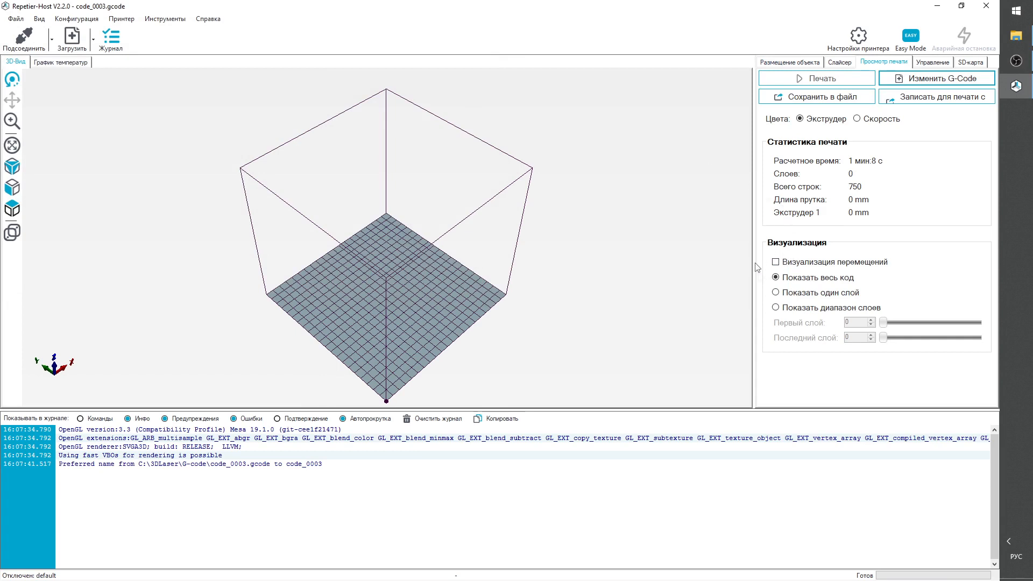
pyautogui.click(776, 263)
# Examine the lettering's toolpath and travel moves on the bed from above, and open the printer's manual control
pyautogui.moveTo(421, 212); pyautogui.dragTo(320, 294)
pyautogui.scroll(5, 393, 214)
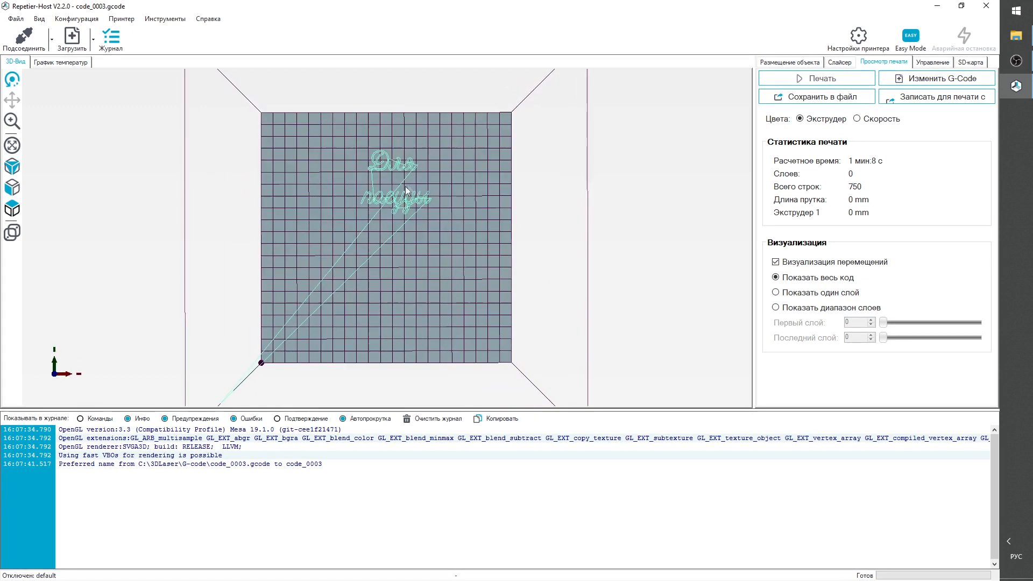
pyautogui.moveTo(433, 172); pyautogui.dragTo(435, 234)
pyautogui.scroll(5, 435, 231)
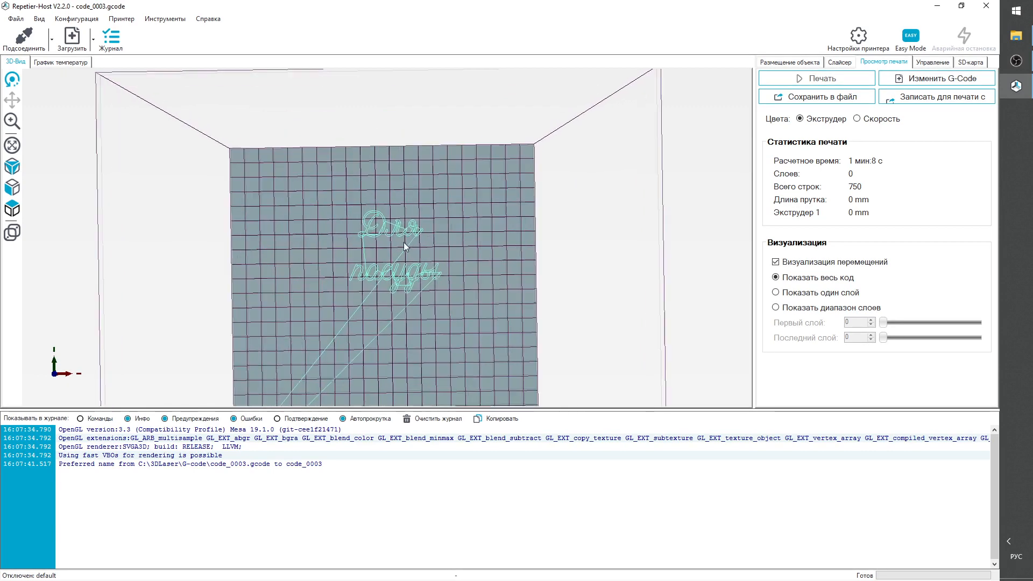
pyautogui.scroll(-5, 441, 253)
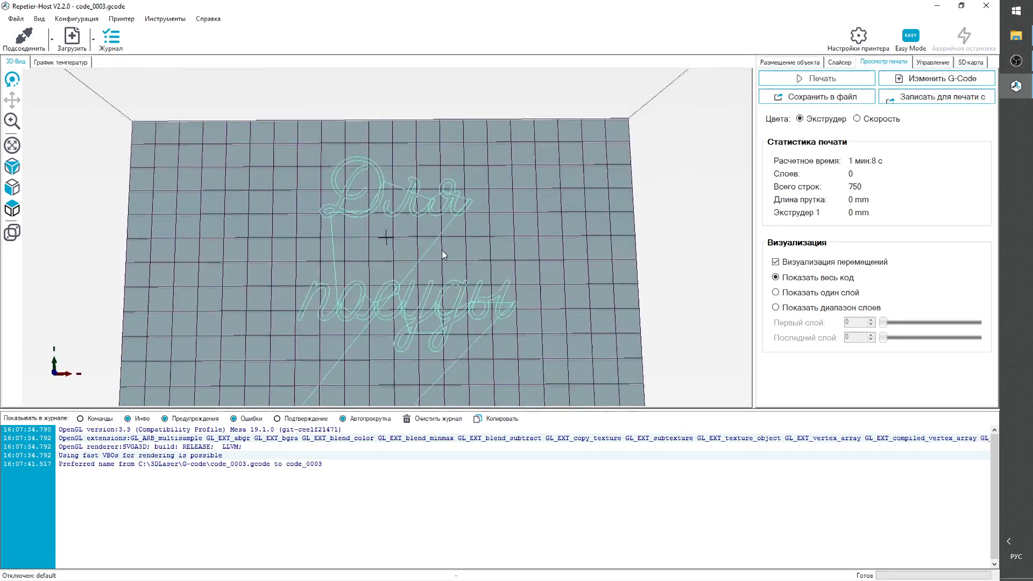
pyautogui.moveTo(443, 228); pyautogui.dragTo(464, 240)
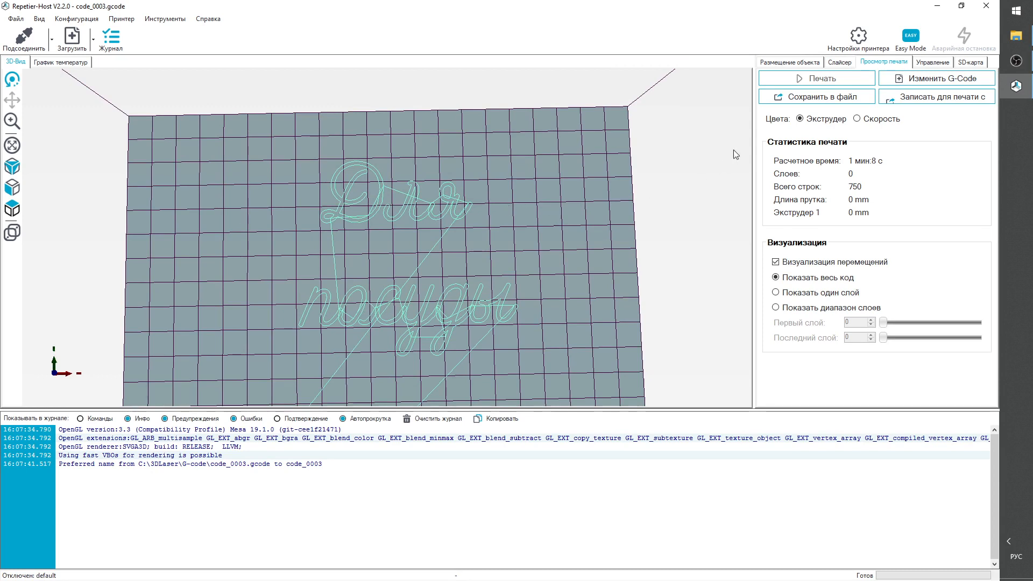
pyautogui.click(931, 63)
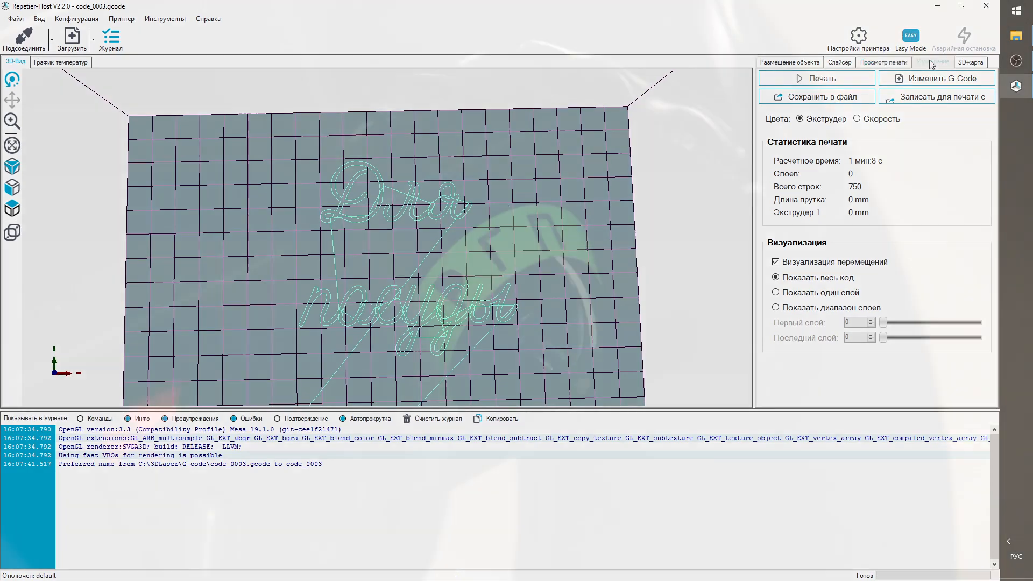